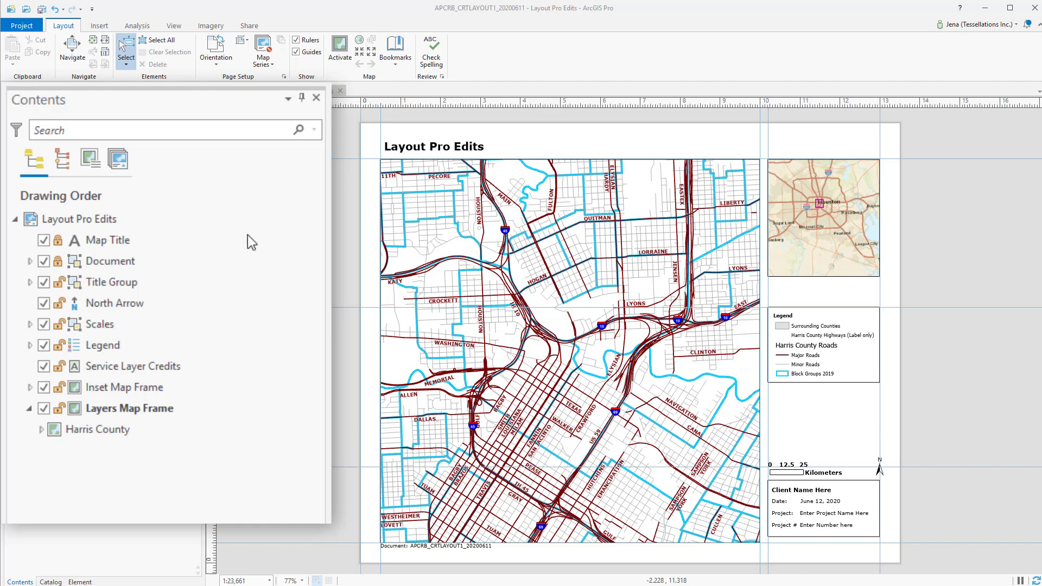
- Select Map Title and the Layout Pro Edits layout in Contents, then expand and collapse the Document group
{"action": "left_click", "coordinate": [246, 238]}
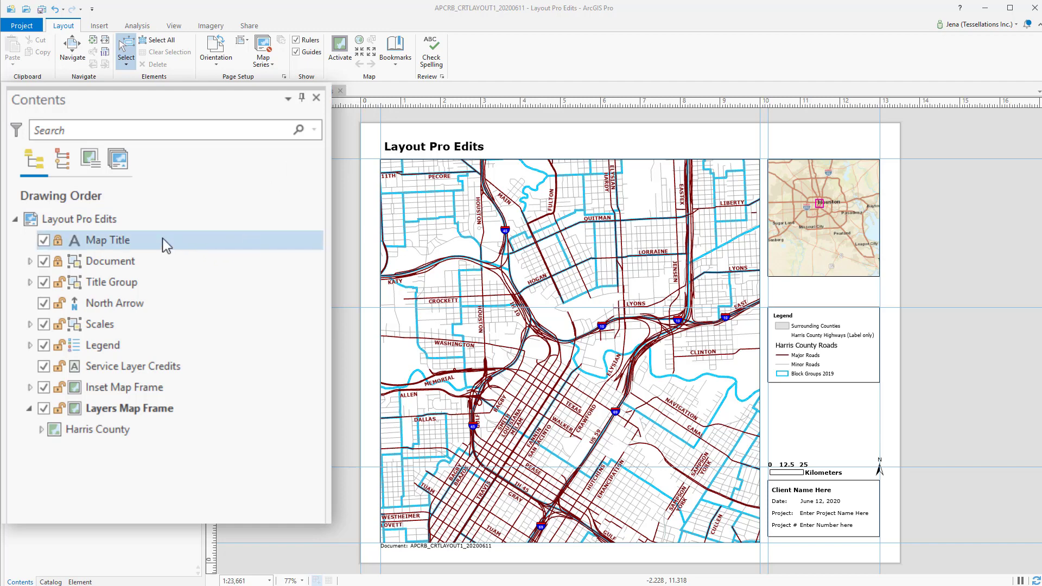
{"action": "left_click", "coordinate": [84, 222]}
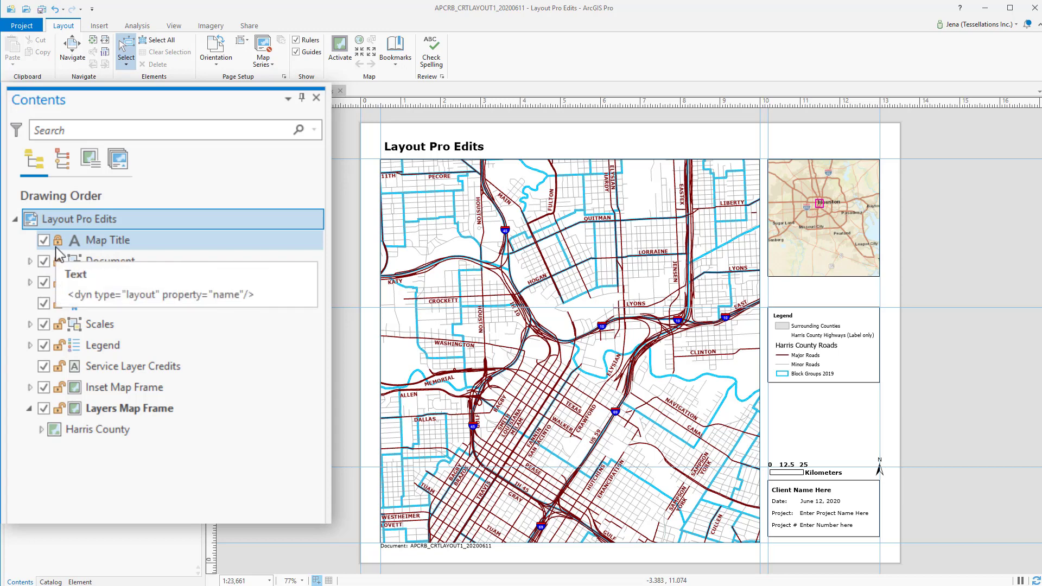
{"action": "left_click", "coordinate": [29, 262]}
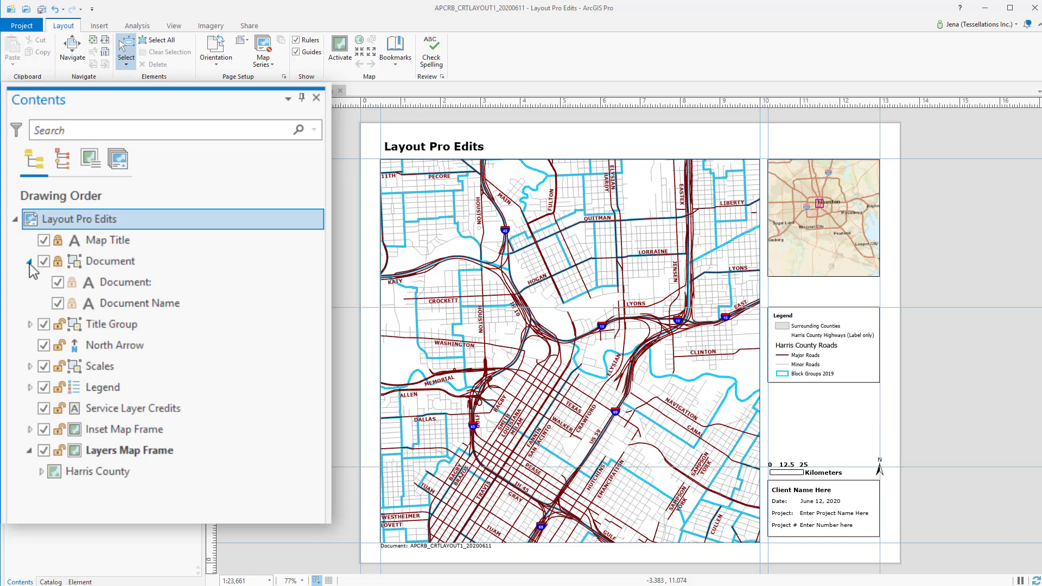
{"action": "left_click", "coordinate": [30, 262]}
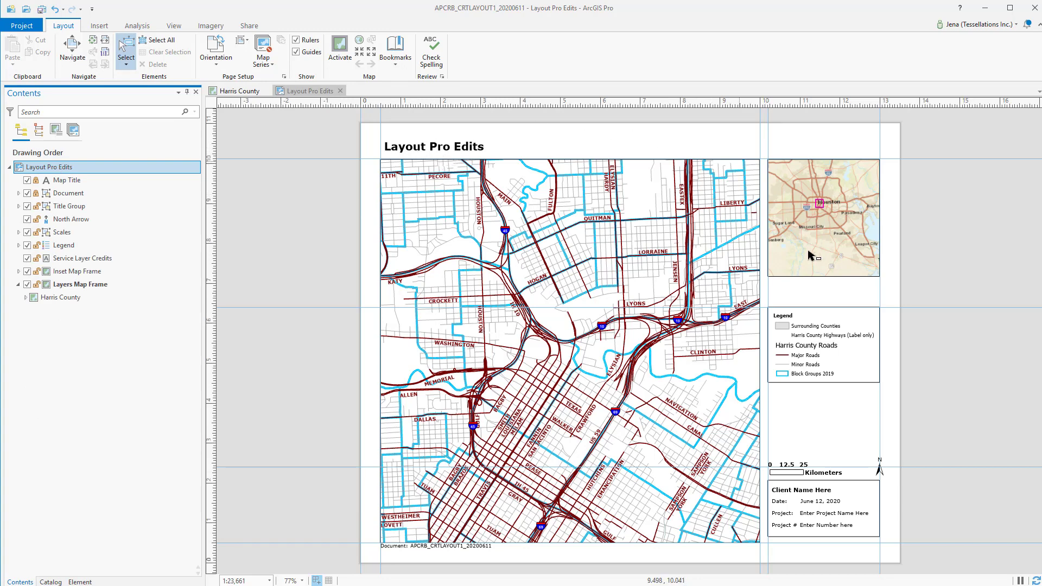
- Unlock the Map Title, nudge the legend to sit just under the inset map, and lock the legend
{"action": "left_click", "coordinate": [37, 181]}
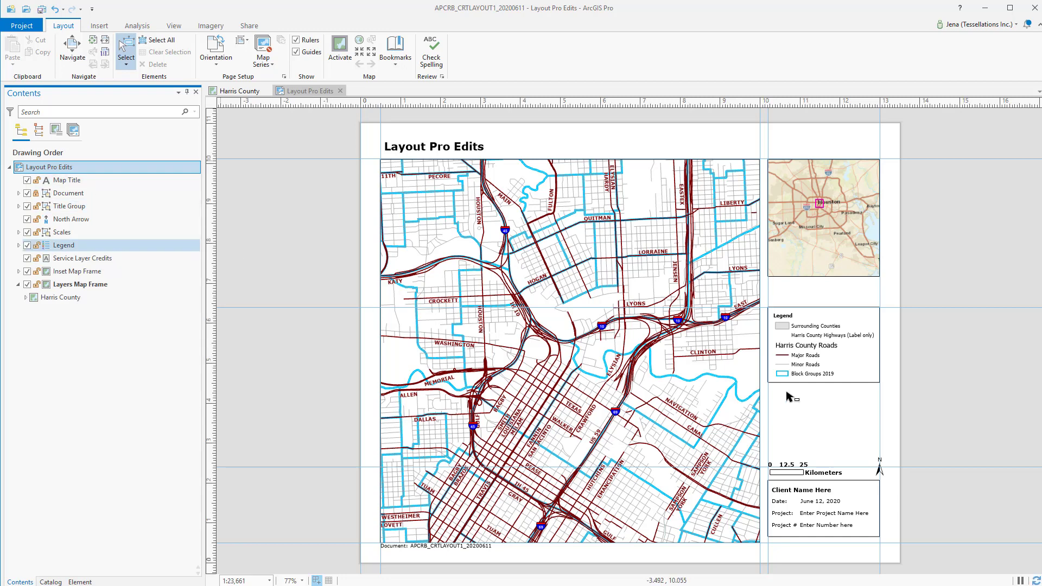
{"action": "left_click", "coordinate": [806, 362]}
{"action": "mouse_move", "coordinate": [806, 362]}
{"action": "left_mouse_down"}
{"action": "mouse_move", "coordinate": [812, 331]}
{"action": "mouse_move", "coordinate": [813, 357]}
{"action": "left_mouse_up"}
{"action": "left_click", "coordinate": [35, 249]}
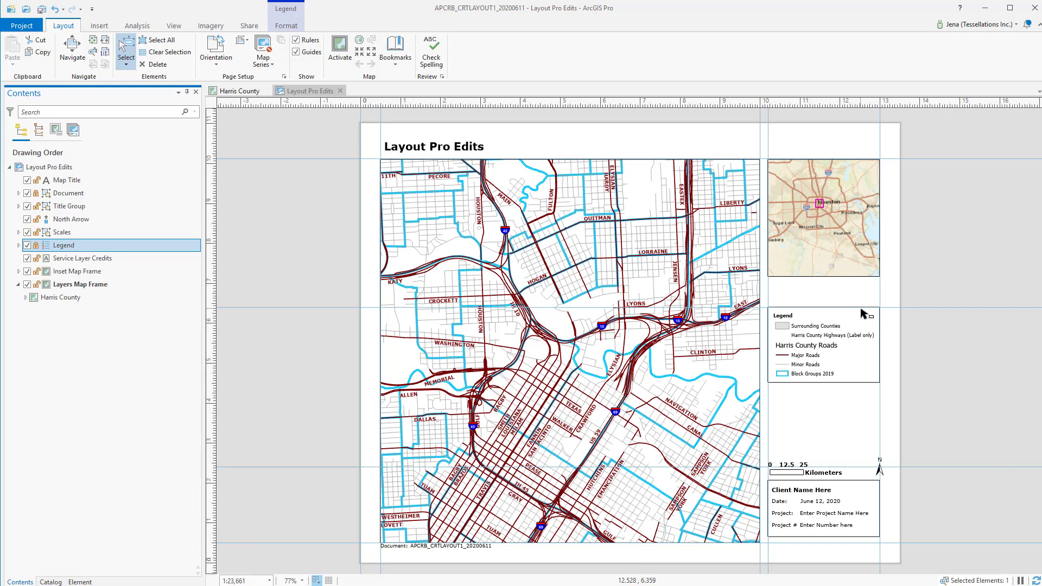
- Delete the horizontal ruler guide, then select Map Title and show its Text Format settings
{"action": "right_click", "coordinate": [213, 310]}
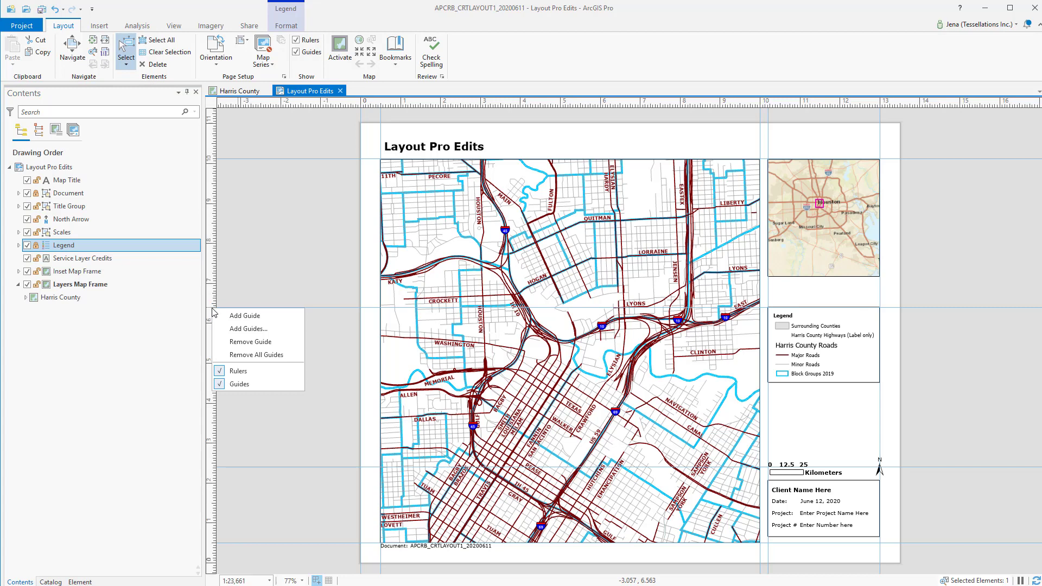
{"action": "left_click", "coordinate": [234, 343]}
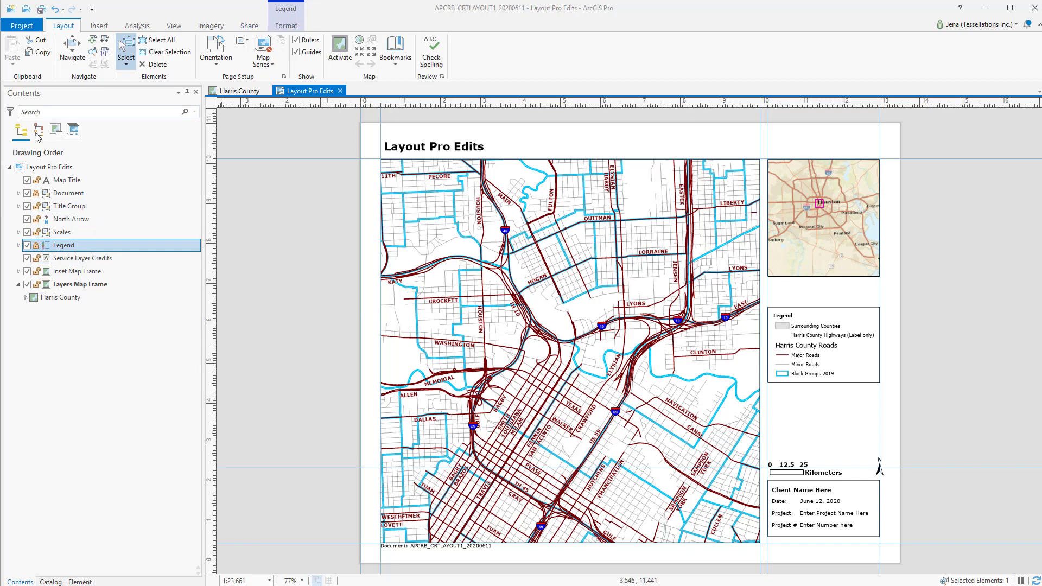
{"action": "left_click", "coordinate": [78, 183]}
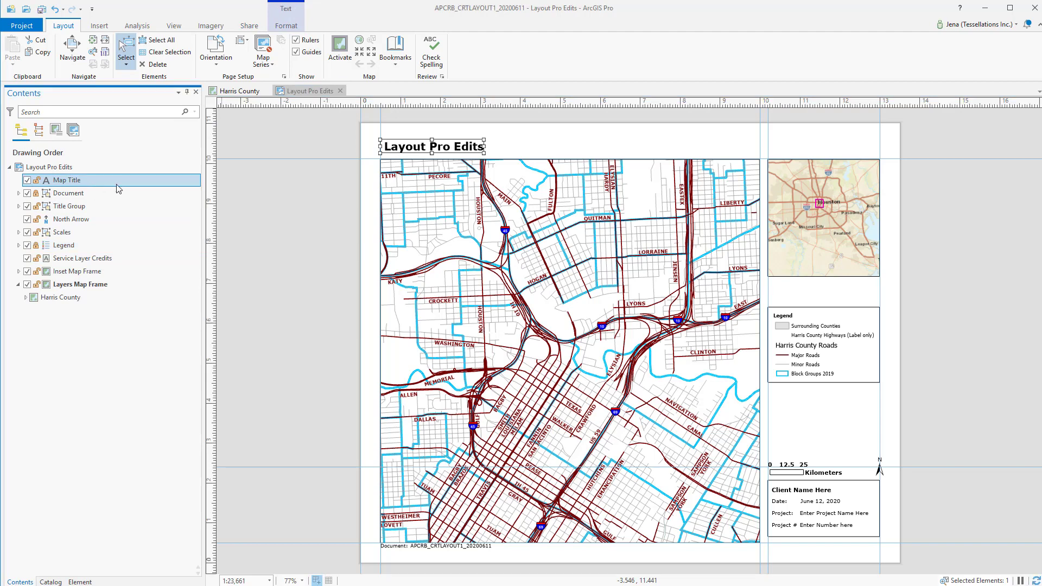
{"action": "left_click", "coordinate": [290, 24]}
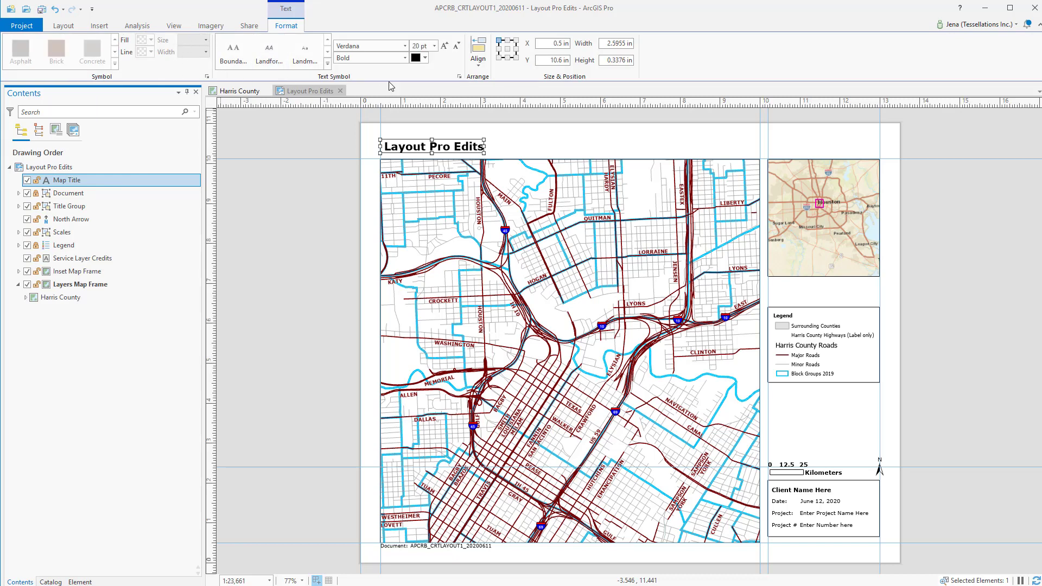
- Close Layout Pro Edits and create a new ANSI Portrait Letter 8.5 x 11 layout
{"action": "left_click", "coordinate": [99, 26]}
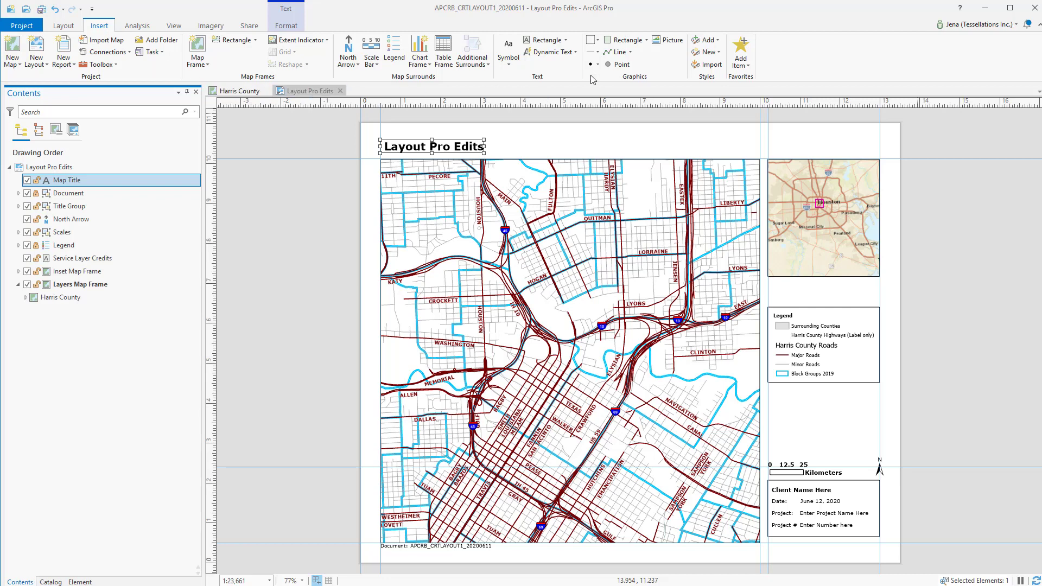
{"action": "left_click", "coordinate": [340, 92]}
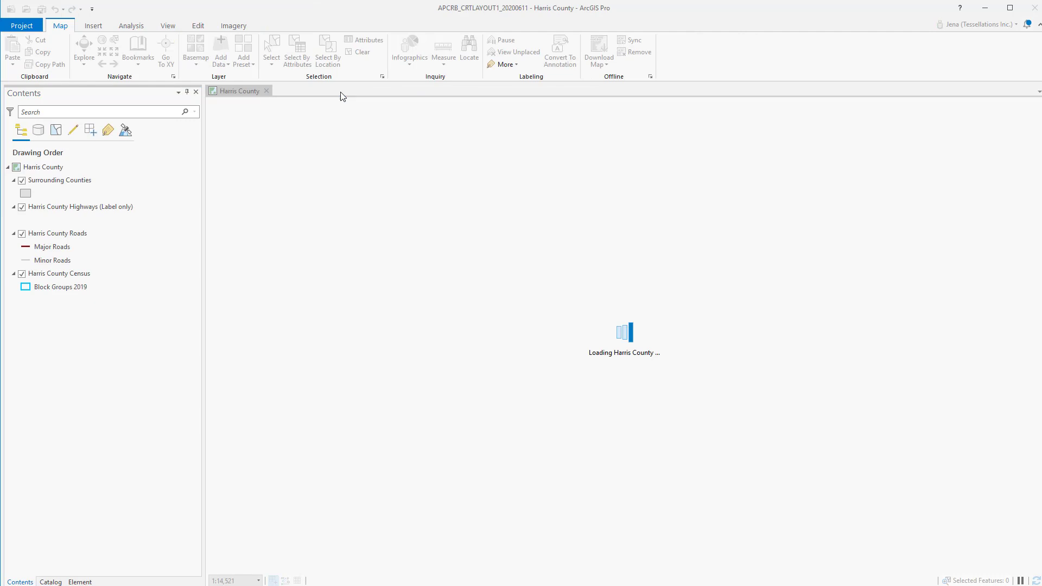
{"action": "left_click", "coordinate": [92, 26]}
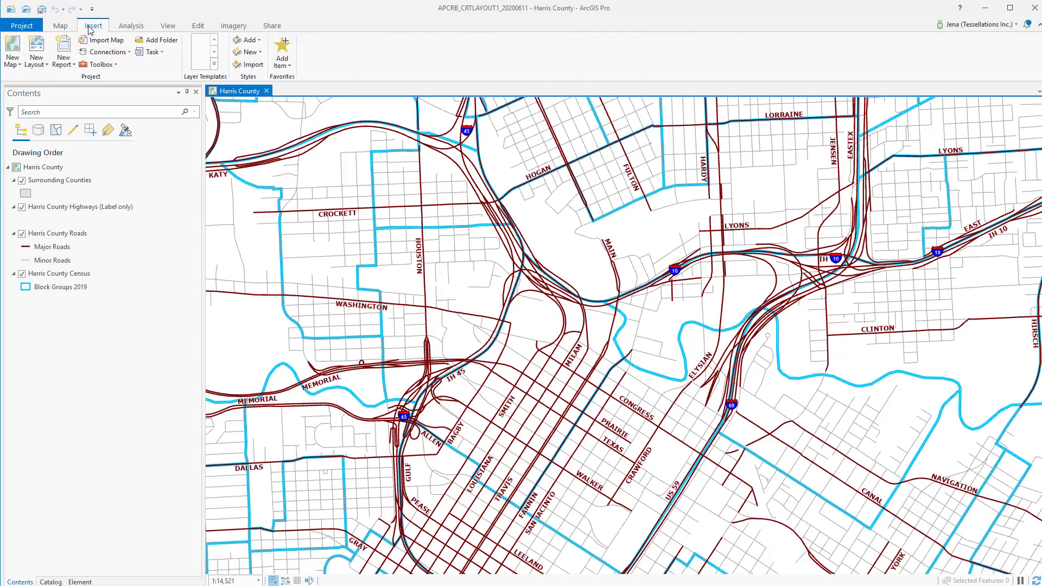
{"action": "left_click", "coordinate": [36, 64]}
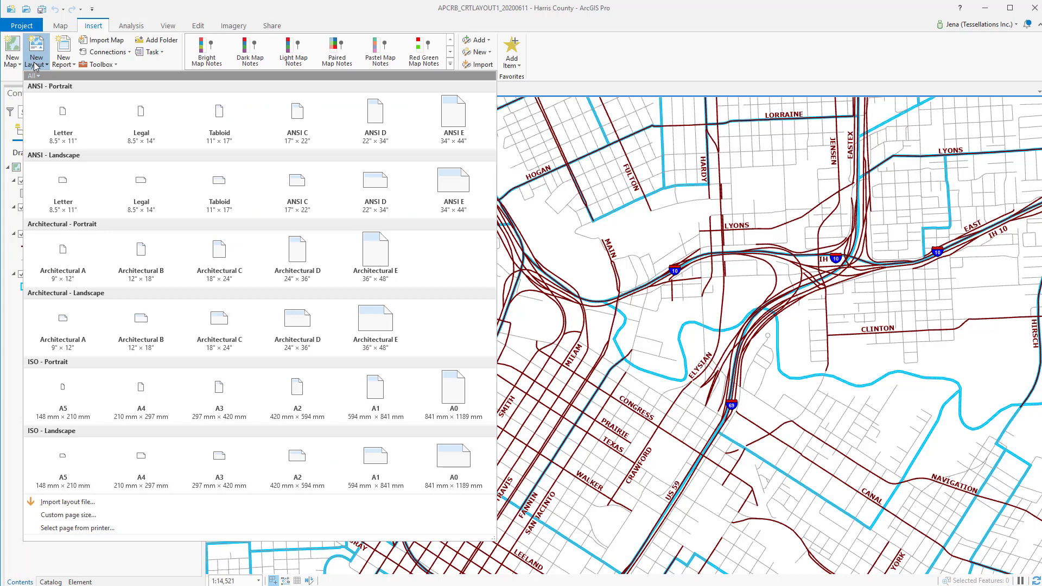
{"action": "left_click", "coordinate": [64, 115]}
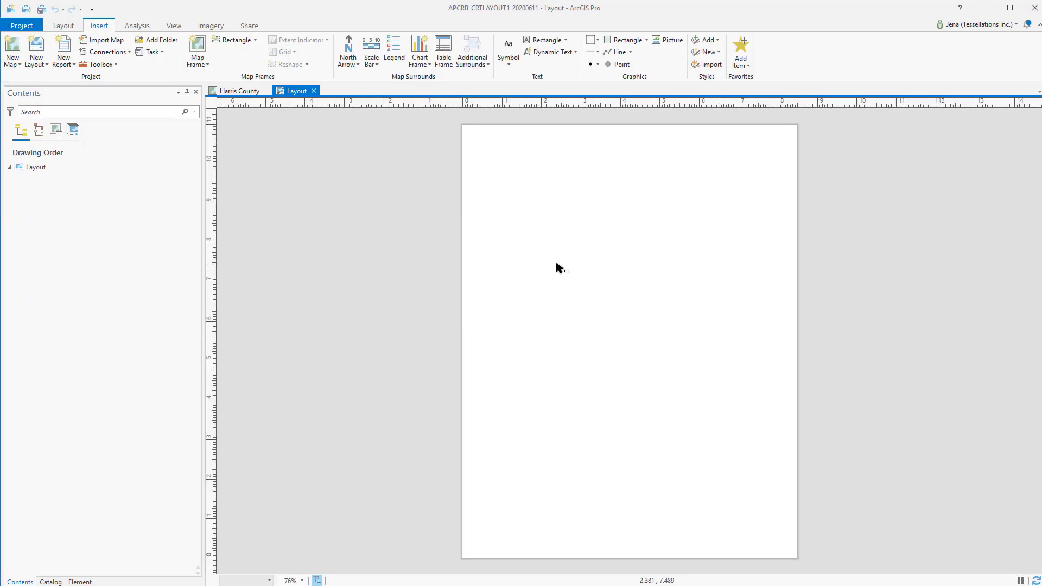
- Add guides in both orientations, placed as an offset from the page edges on all four sides
{"action": "right_click", "coordinate": [572, 106]}
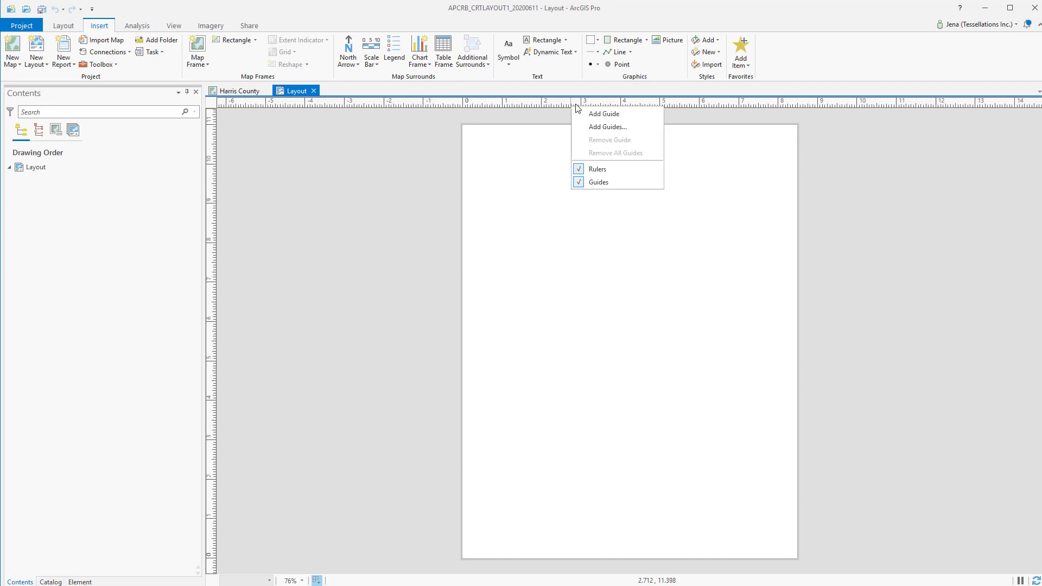
{"action": "left_click", "coordinate": [607, 127]}
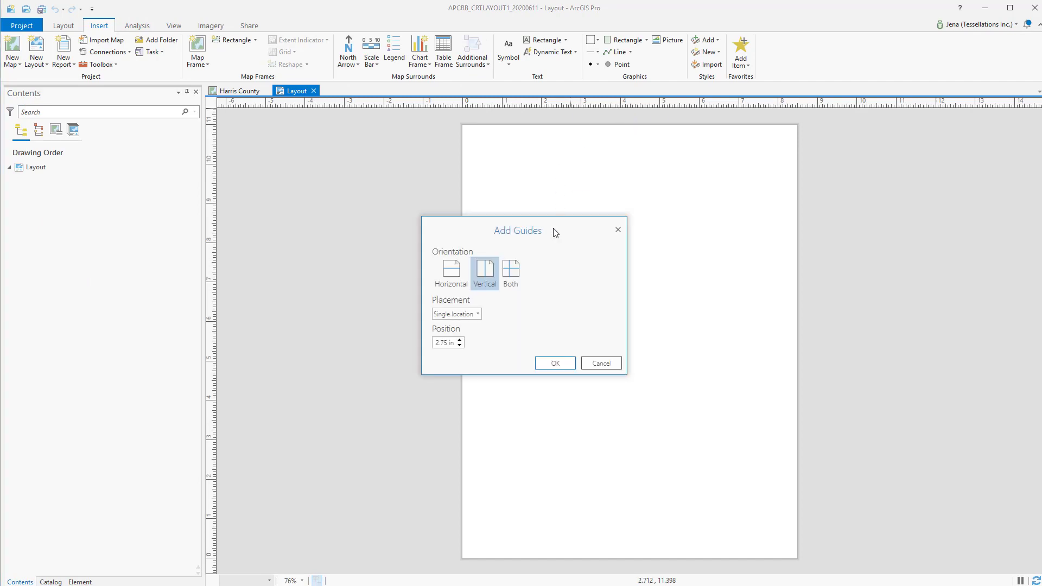
{"action": "left_click", "coordinate": [511, 274]}
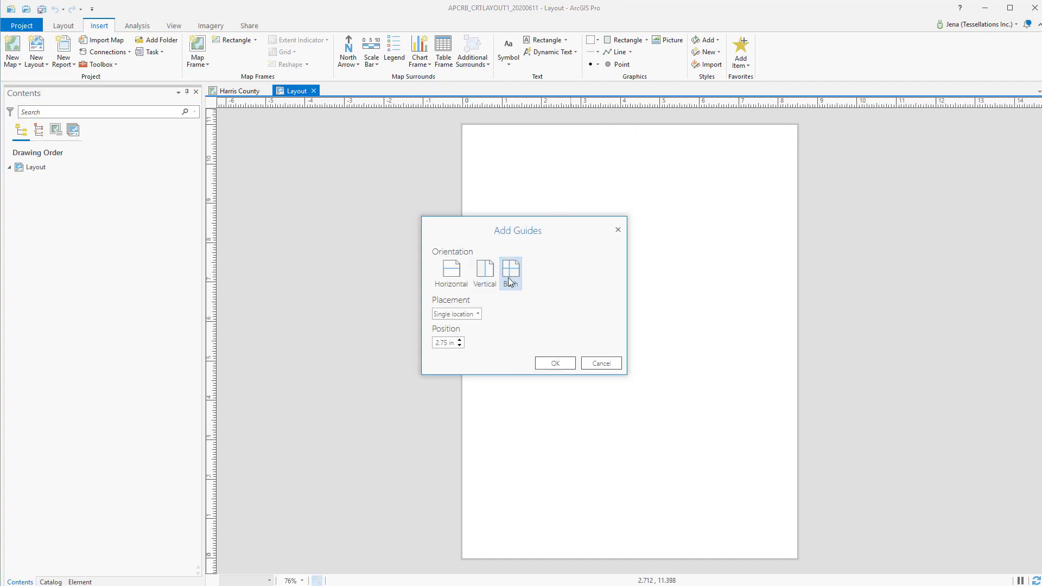
{"action": "left_click", "coordinate": [474, 314]}
{"action": "left_click", "coordinate": [470, 358]}
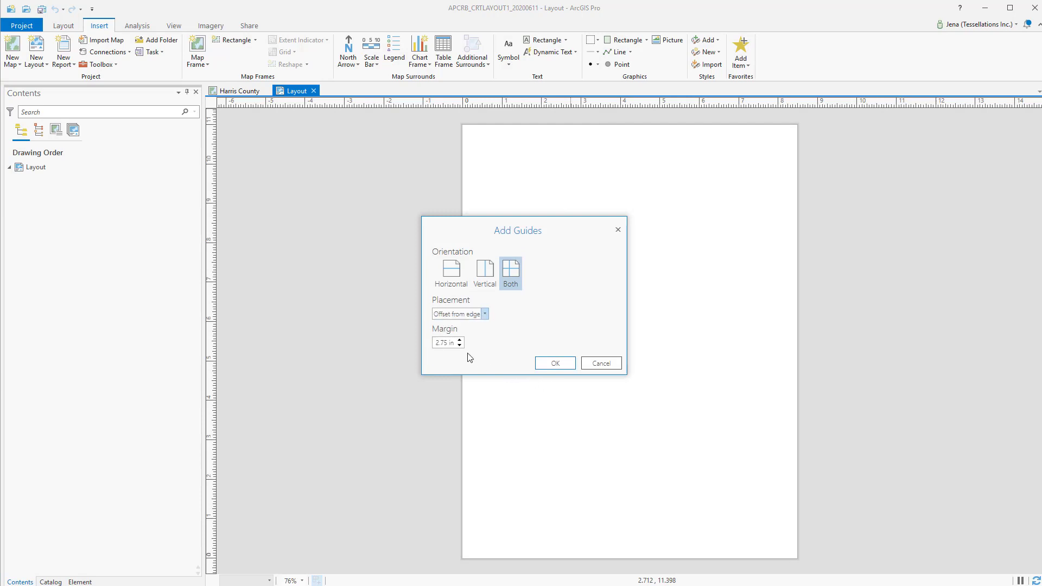
{"action": "left_click", "coordinate": [559, 364]}
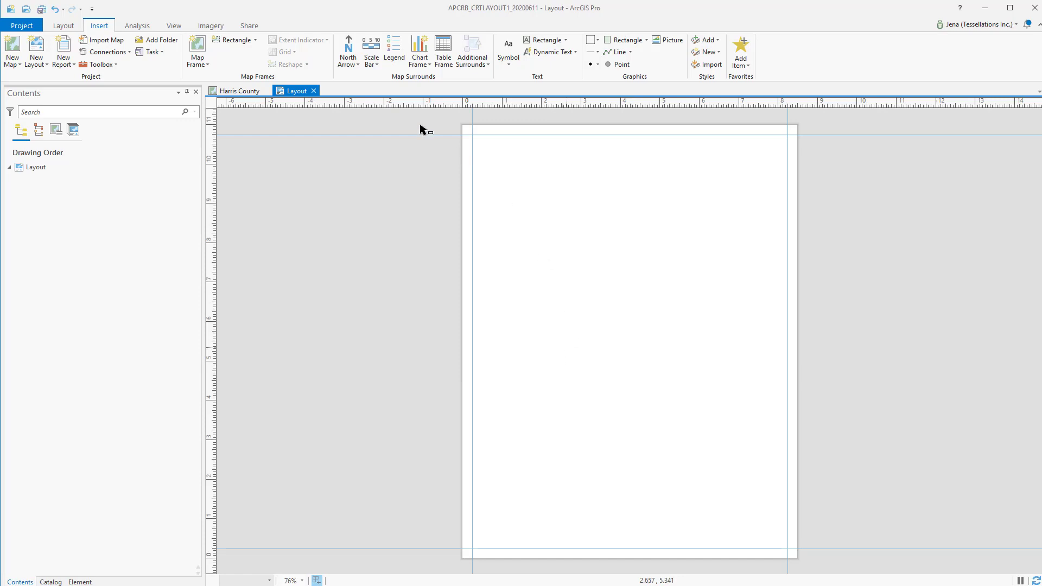
- Insert the Harris County Zone 1 map frame across the top of the page between the margin guides
{"action": "left_click", "coordinate": [202, 64]}
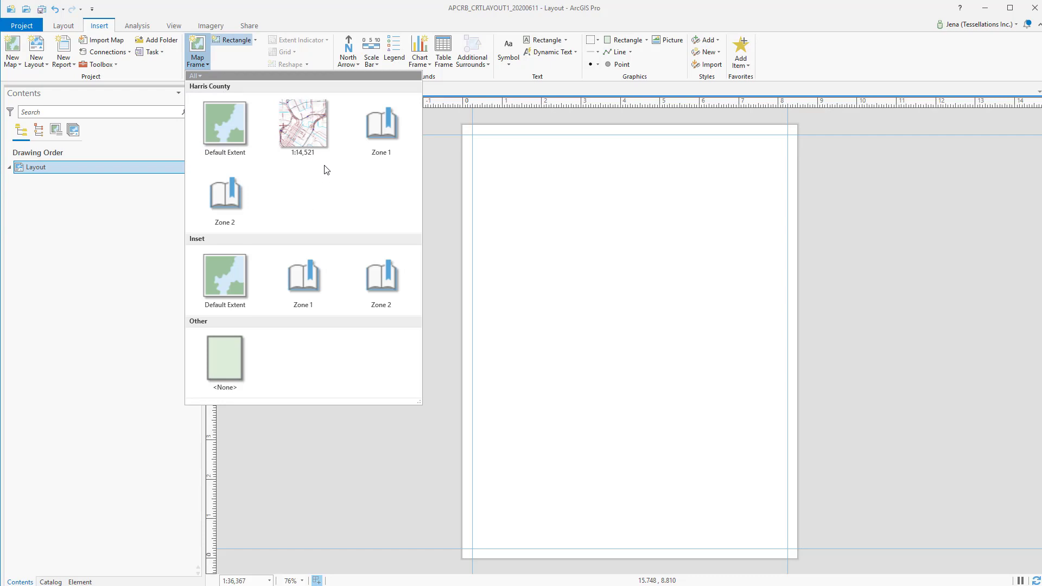
{"action": "left_click", "coordinate": [386, 148]}
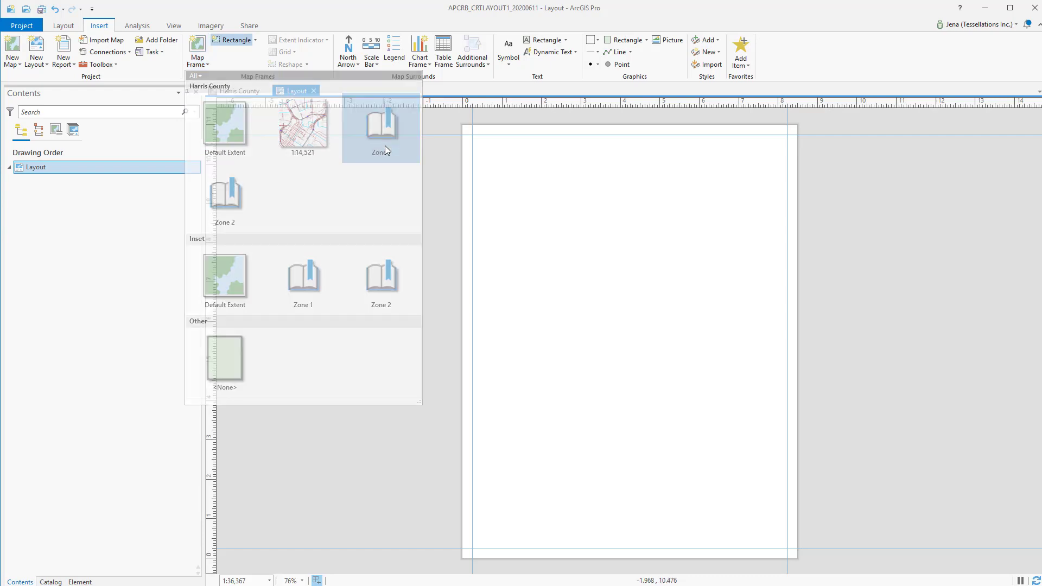
{"action": "left_click_drag", "start_coordinate": [480, 144], "coordinate": [630, 275]}
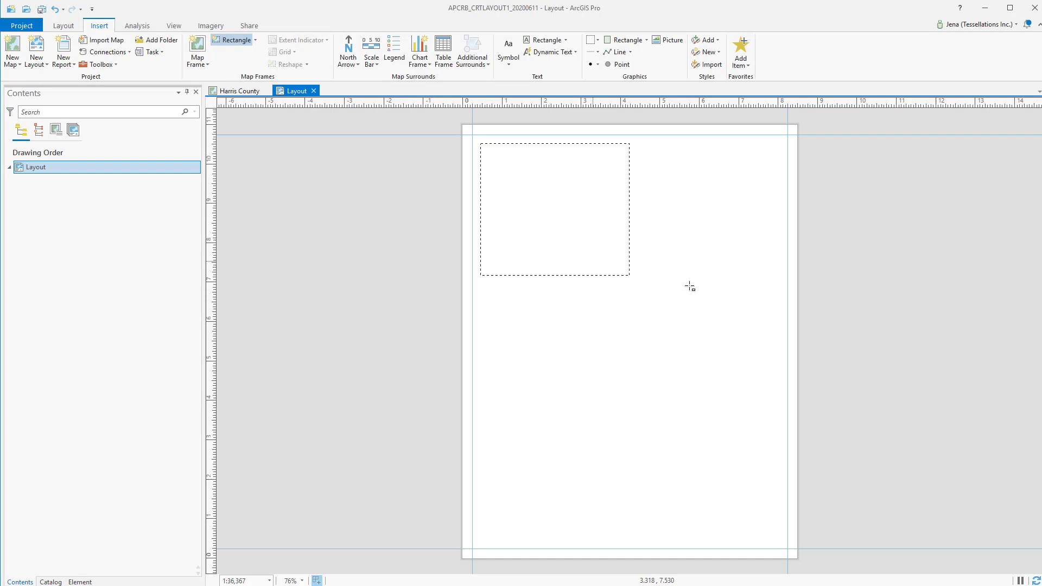
{"action": "left_click_drag", "start_coordinate": [690, 286], "coordinate": [777, 299]}
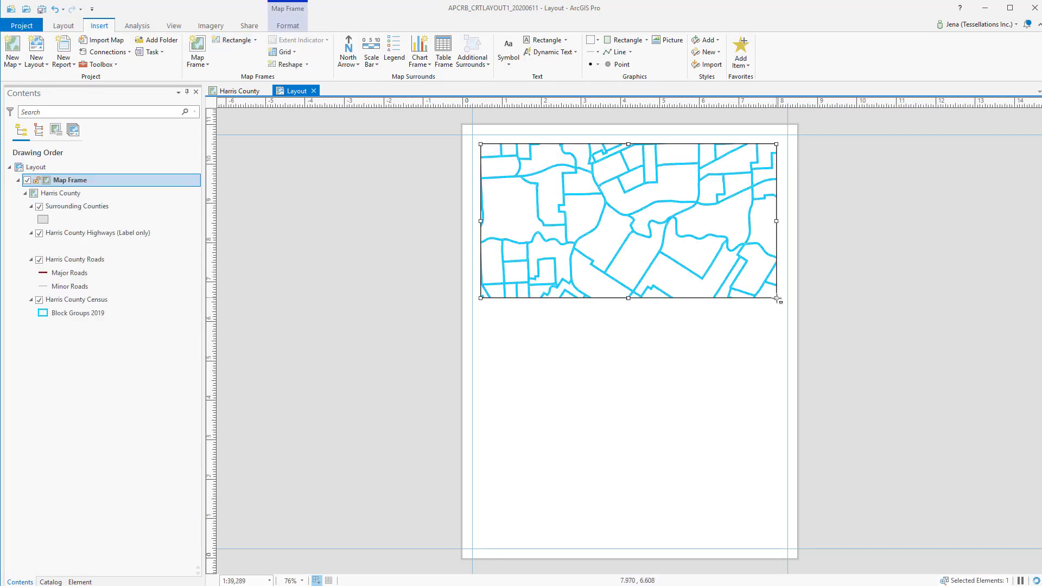
{"action": "left_click", "coordinate": [255, 41]}
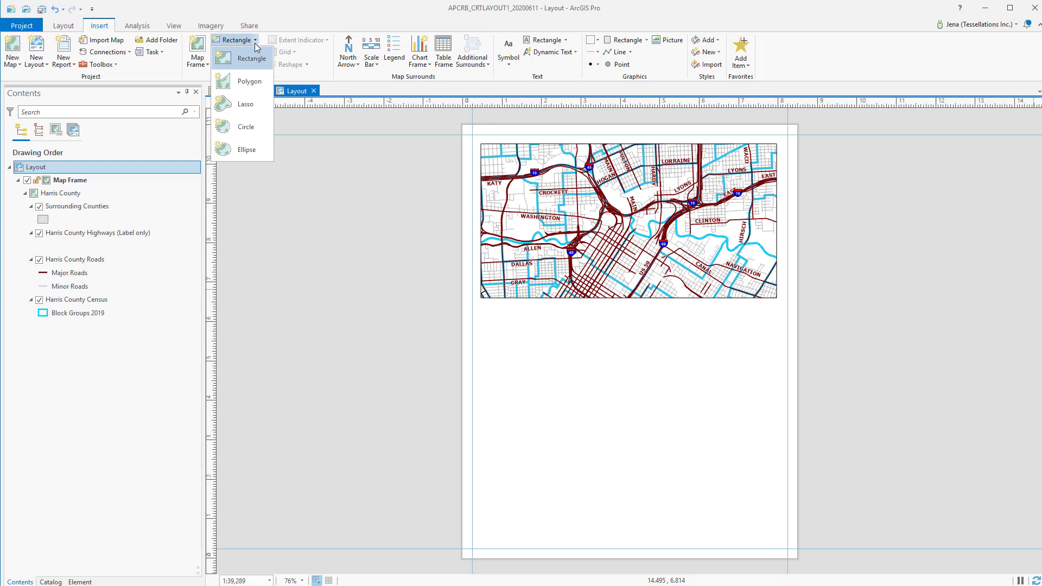
{"action": "left_click", "coordinate": [249, 82]}
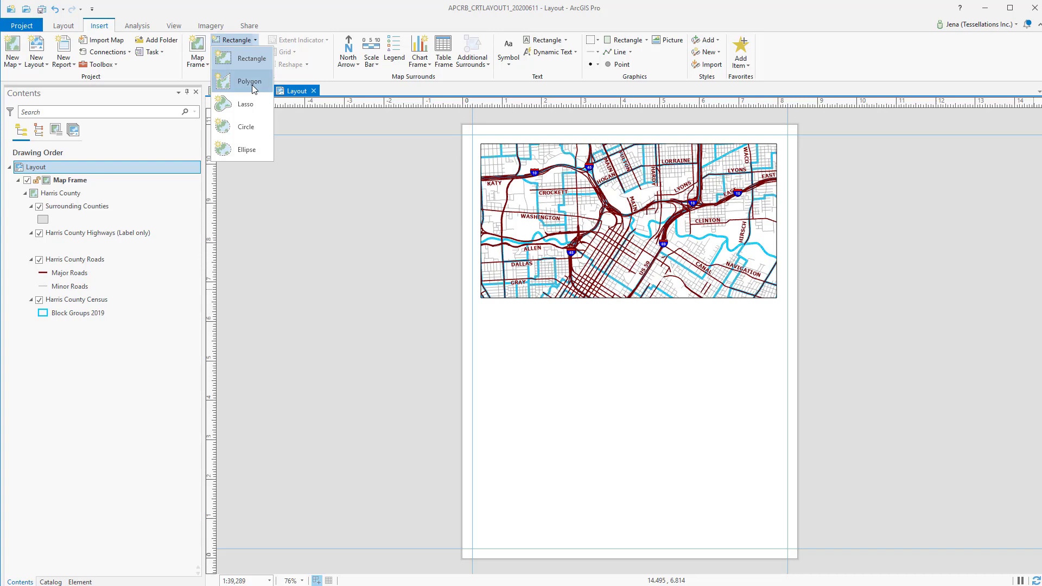
{"action": "left_click", "coordinate": [199, 63]}
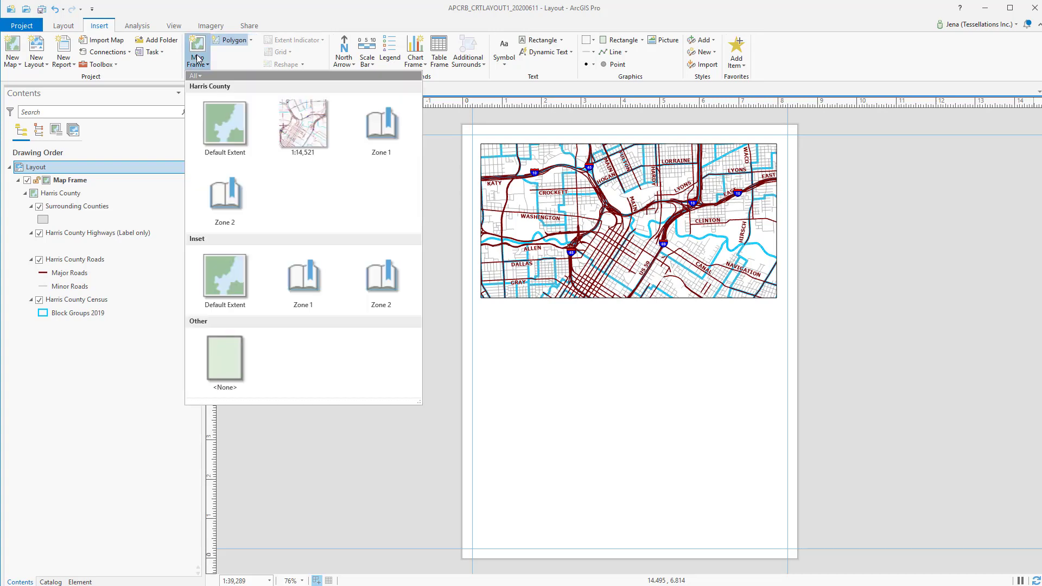
{"action": "left_click", "coordinate": [303, 125]}
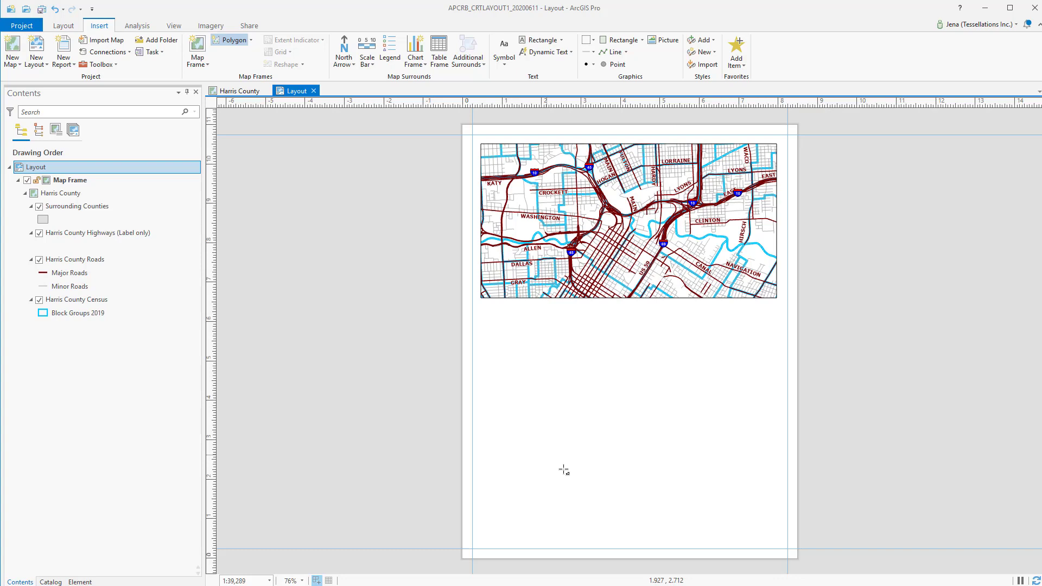
{"action": "left_click", "coordinate": [563, 468]}
{"action": "left_click", "coordinate": [587, 419]}
{"action": "left_click", "coordinate": [529, 384]}
{"action": "left_click", "coordinate": [630, 327]}
{"action": "key", "text": "Escape"}
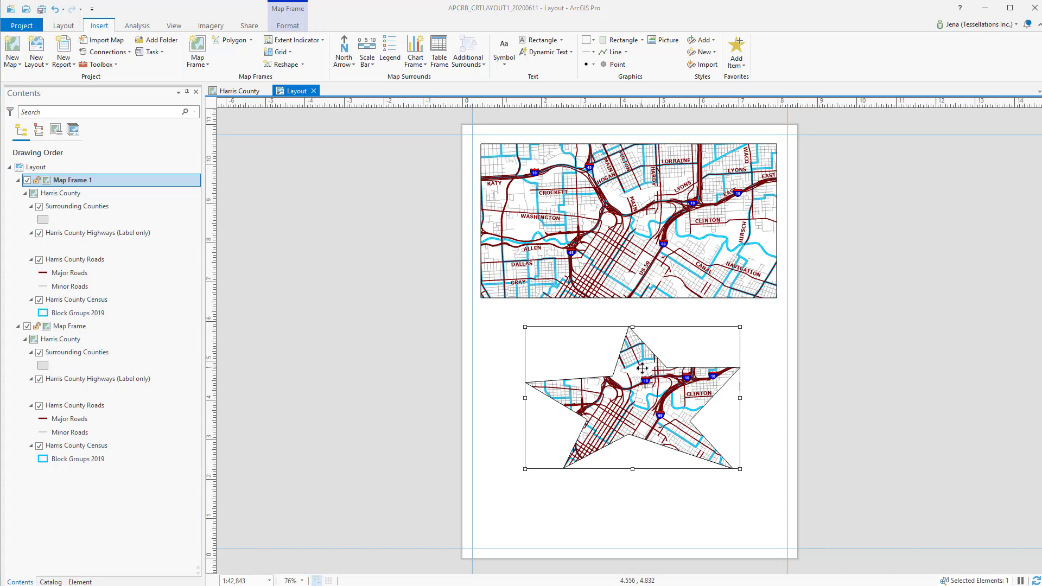
{"action": "key", "text": "Delete"}
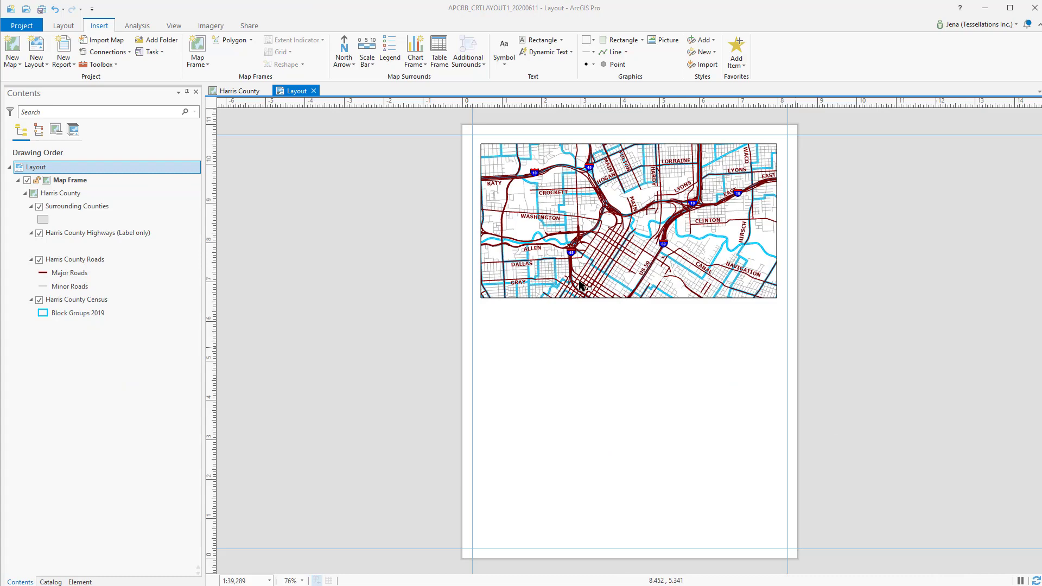
{"action": "left_click", "coordinate": [351, 68]}
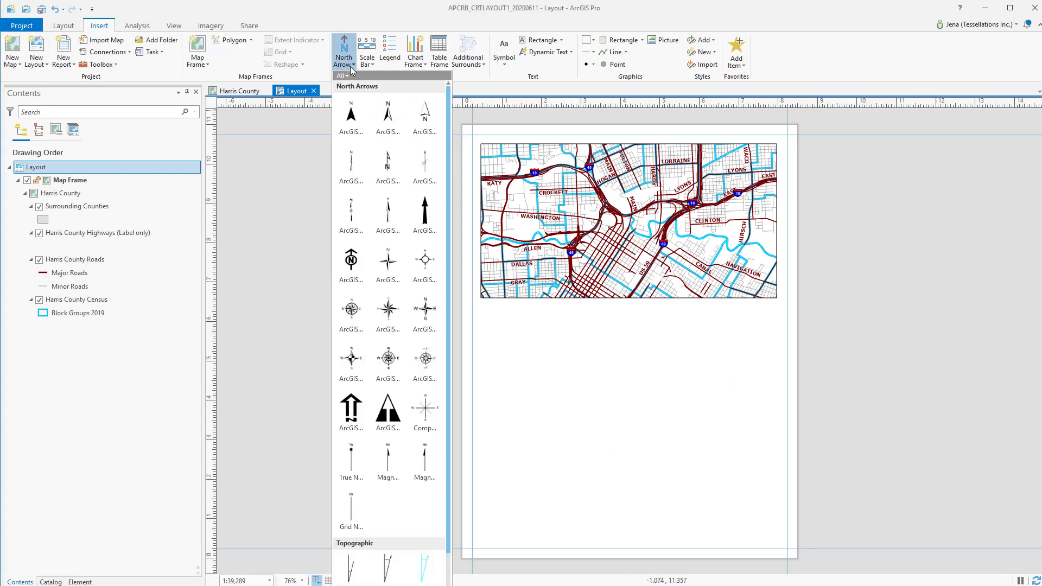
{"action": "left_click", "coordinate": [373, 65]}
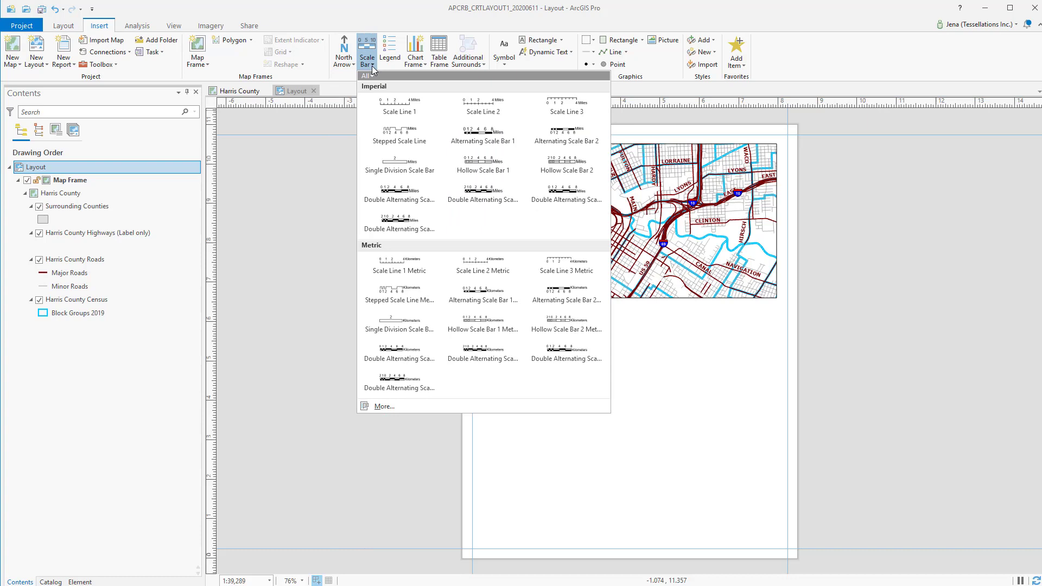
{"action": "left_click", "coordinate": [391, 63]}
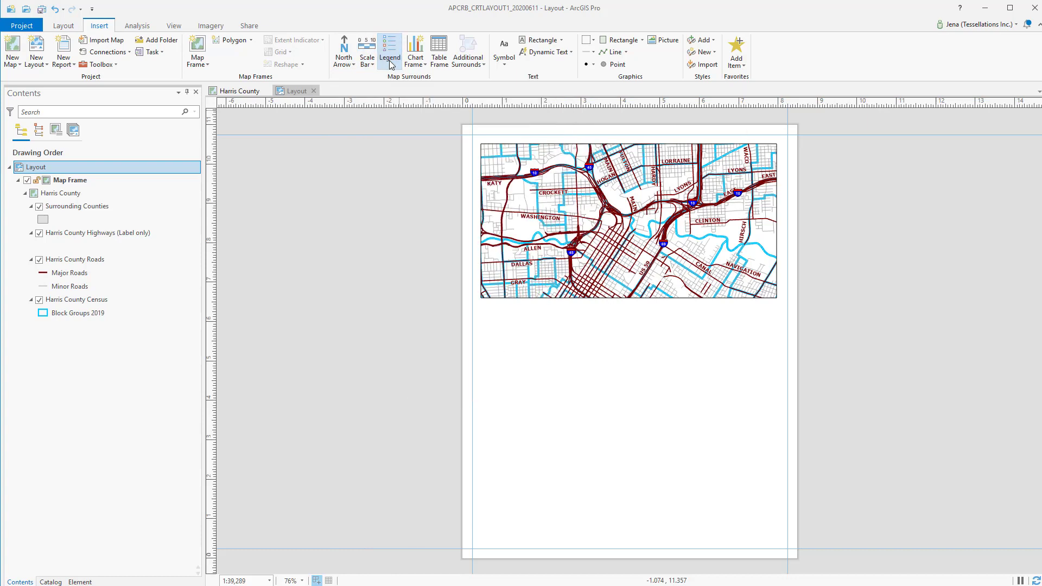
{"action": "left_click", "coordinate": [571, 53]}
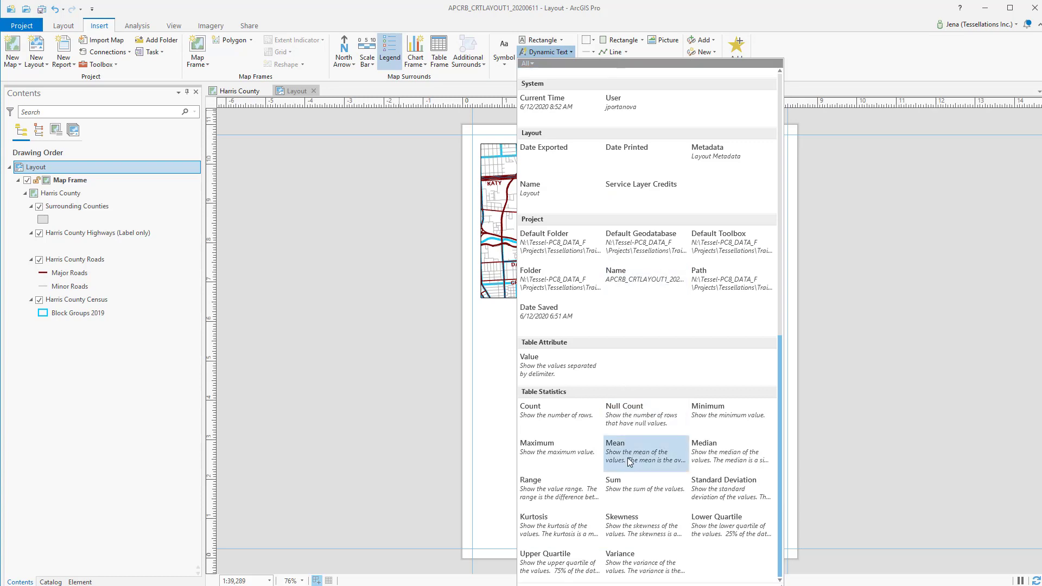
{"action": "scroll", "coordinate": [631, 445], "scroll_direction": "up", "scroll_amount": 8}
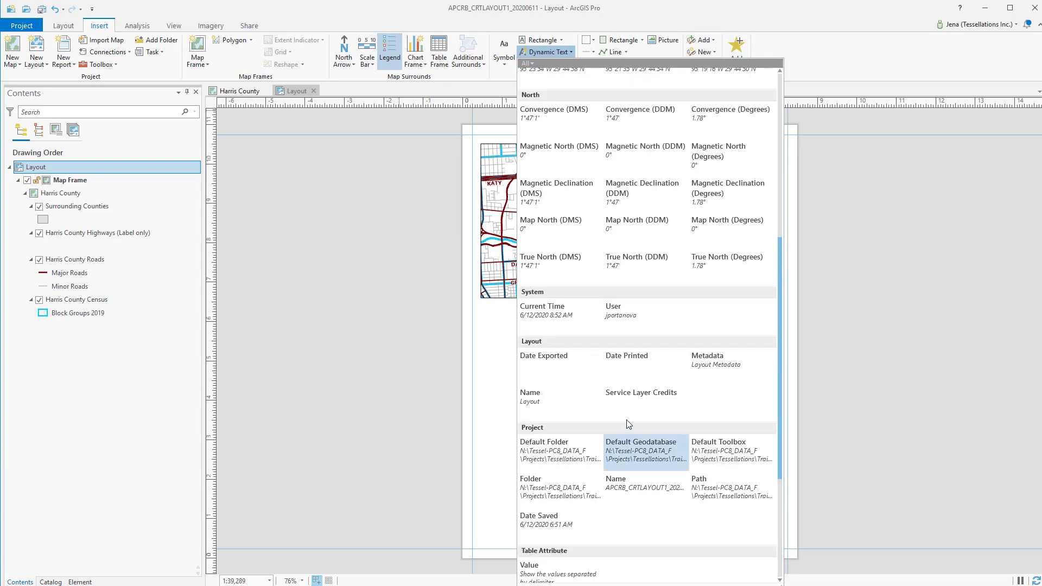
{"action": "scroll", "coordinate": [626, 416], "scroll_direction": "up", "scroll_amount": 4}
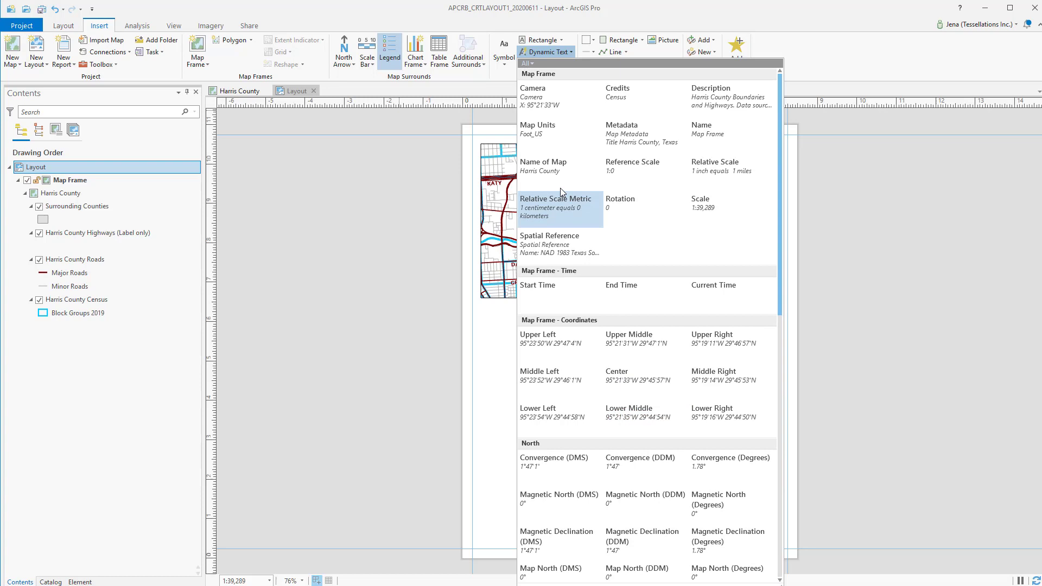
{"action": "left_click", "coordinate": [560, 157]}
{"action": "left_click", "coordinate": [562, 41]}
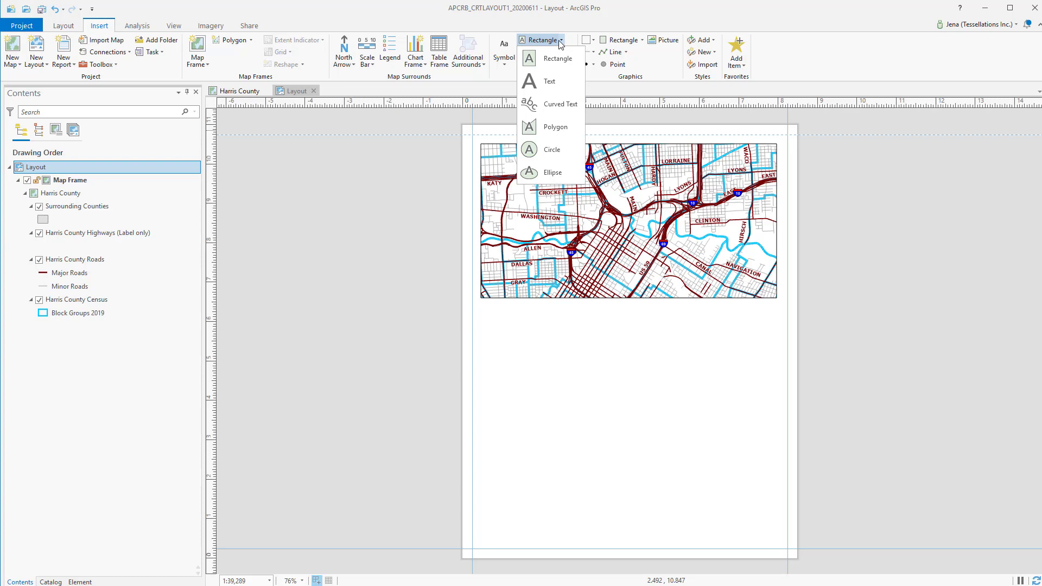
{"action": "left_click", "coordinate": [553, 83]}
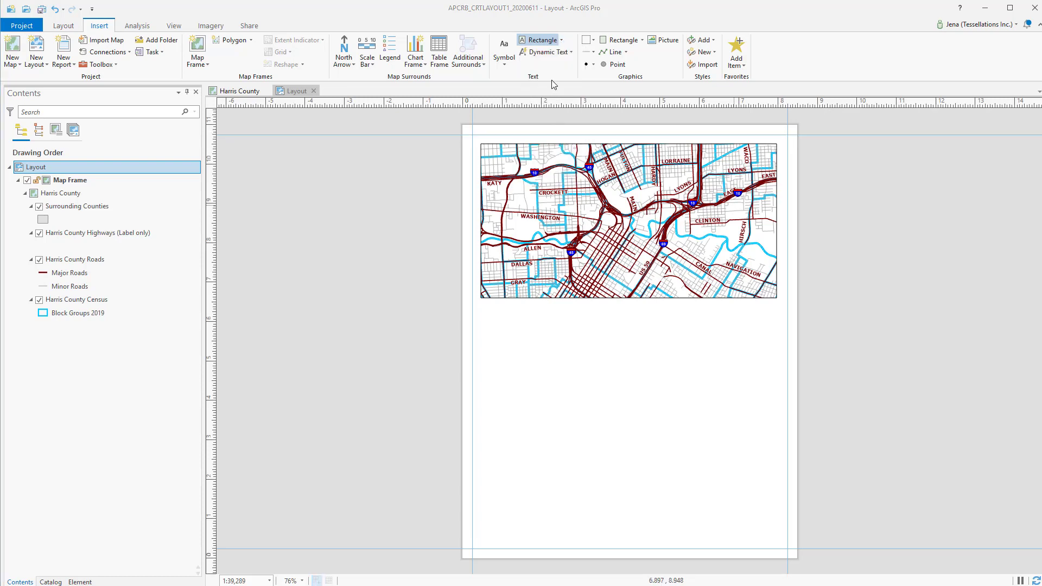
- Draw a table frame below the map and set its source table to Surrounding Counties
{"action": "left_click", "coordinate": [435, 67]}
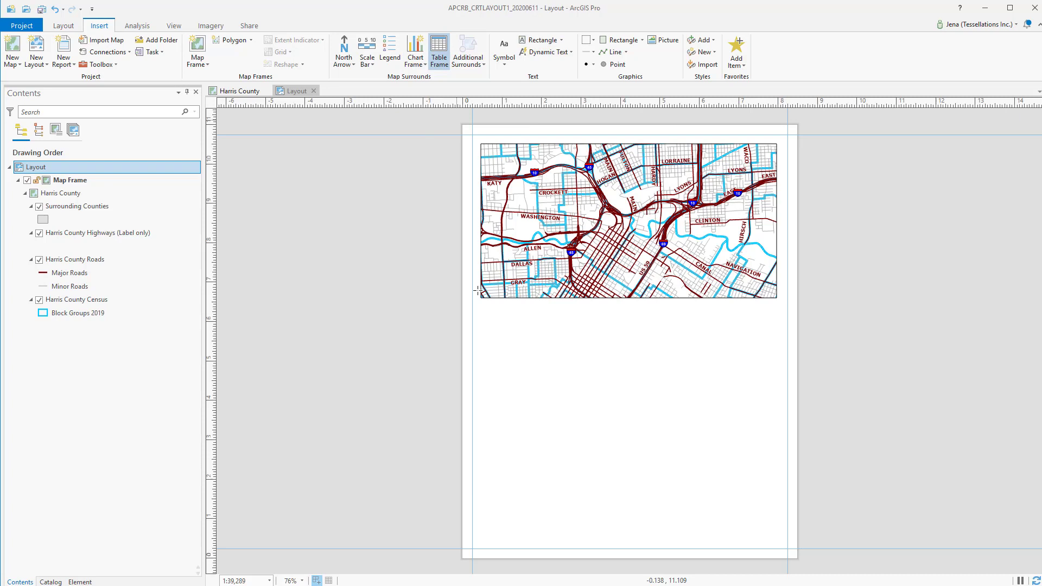
{"action": "left_click_drag", "start_coordinate": [480, 327], "coordinate": [657, 372]}
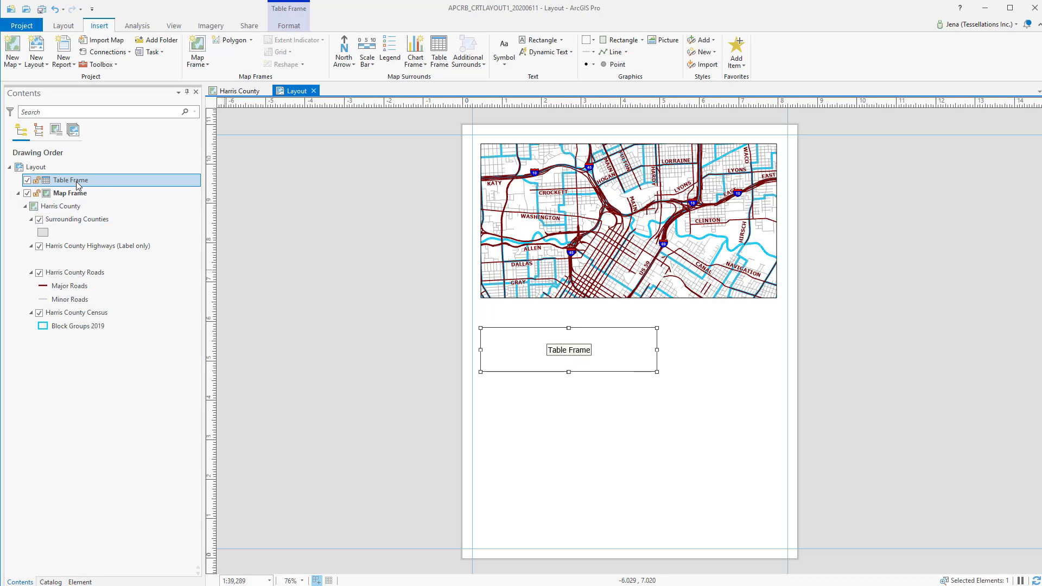
{"action": "left_click", "coordinate": [82, 581]}
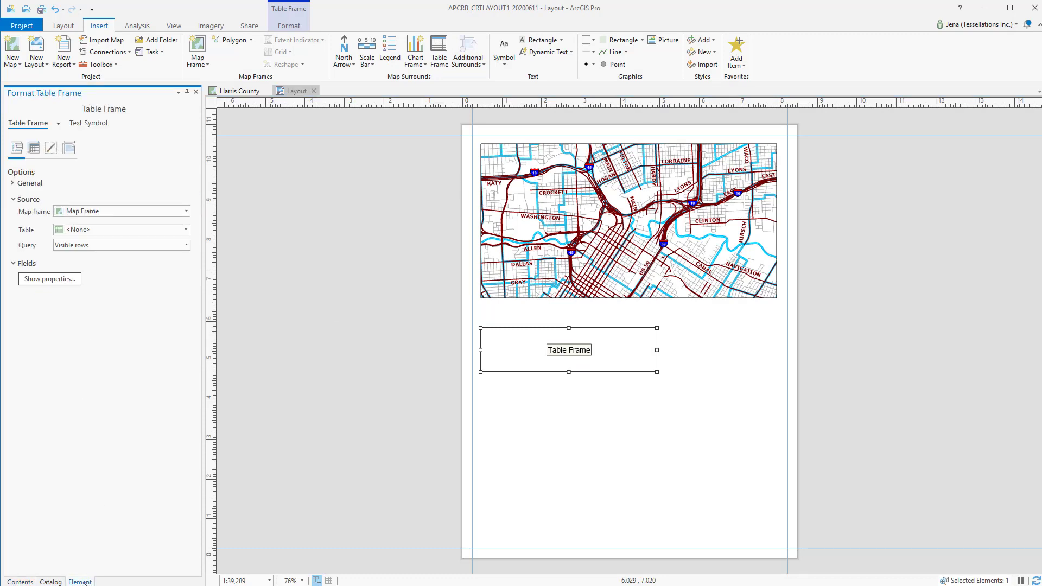
{"action": "left_click", "coordinate": [186, 230]}
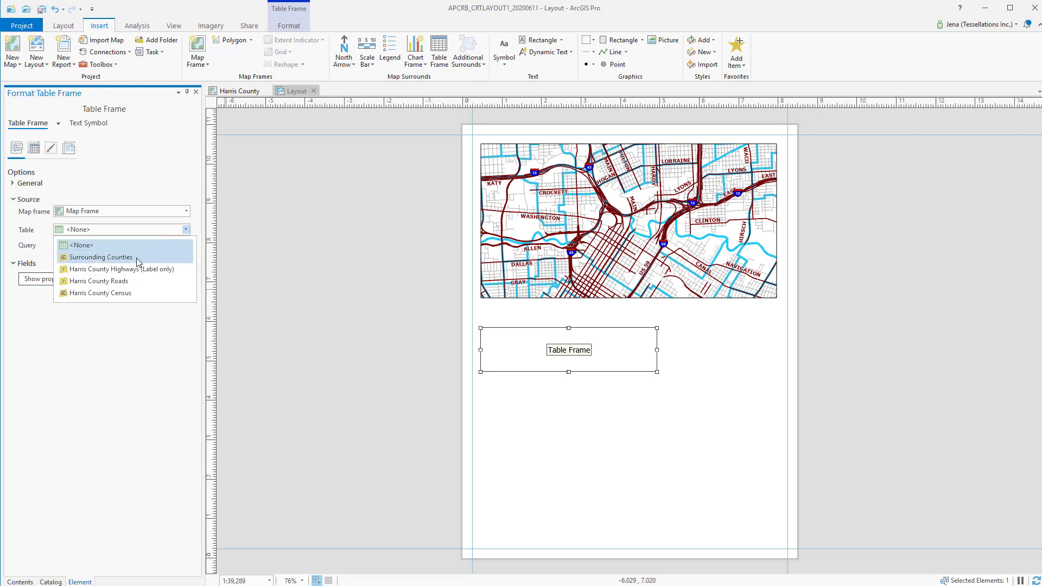
{"action": "left_click", "coordinate": [139, 258]}
- Set the table's query to All rows and bring up the text symbol choices for its fields
{"action": "left_click", "coordinate": [187, 246]}
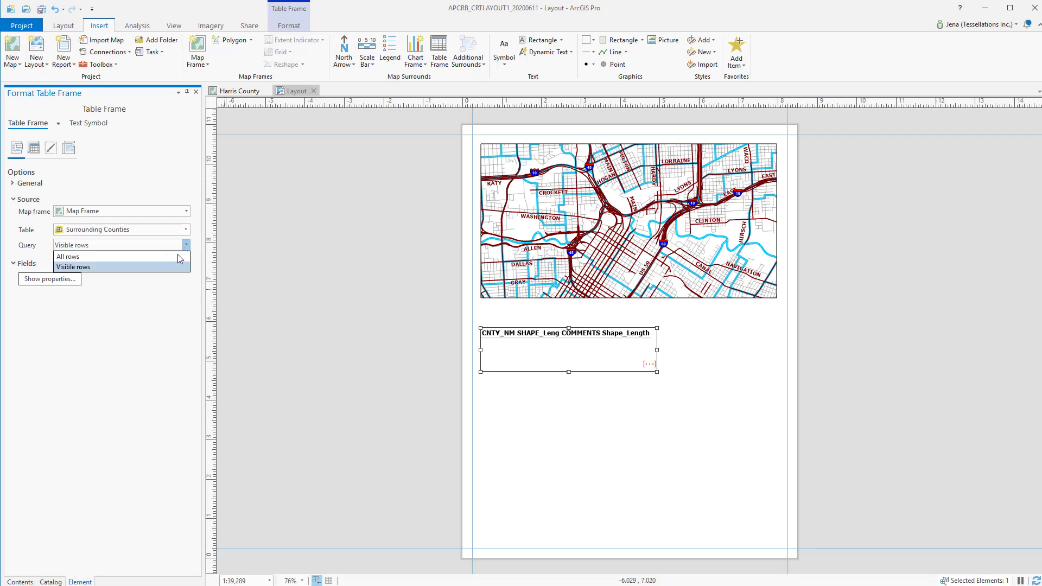
{"action": "left_click", "coordinate": [158, 259]}
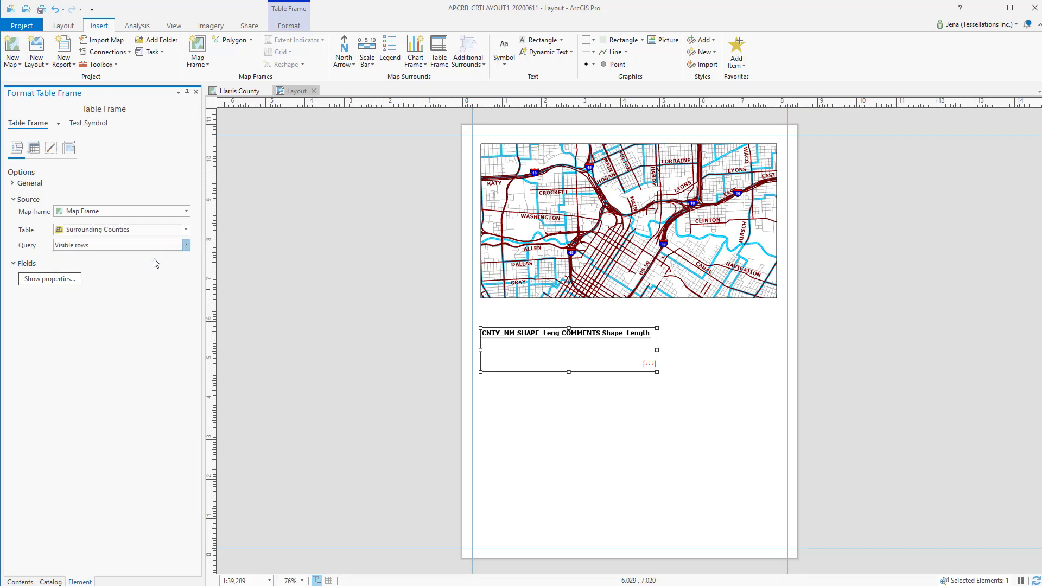
{"action": "left_click", "coordinate": [65, 285]}
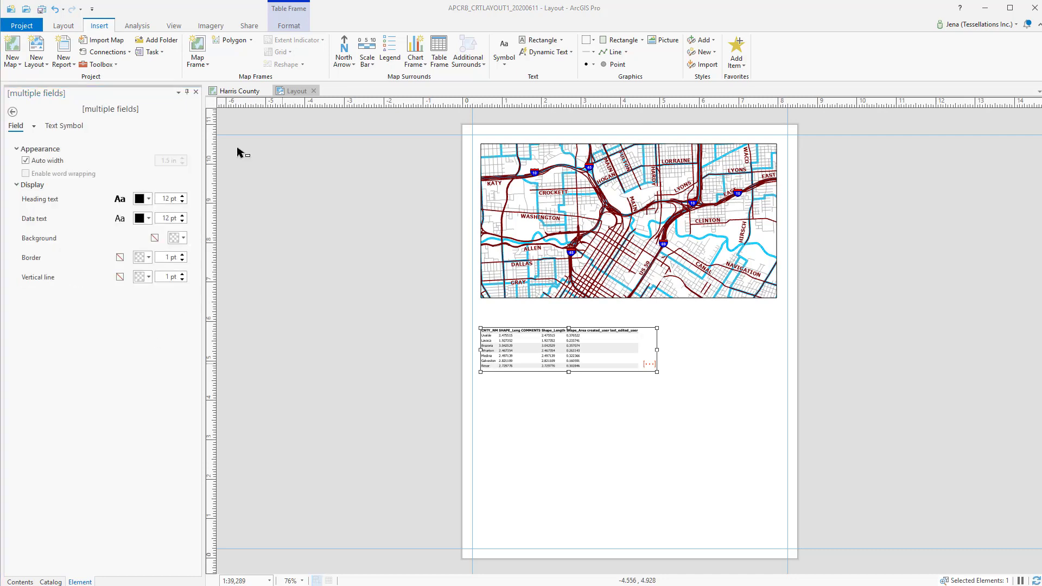
{"action": "left_click", "coordinate": [293, 26]}
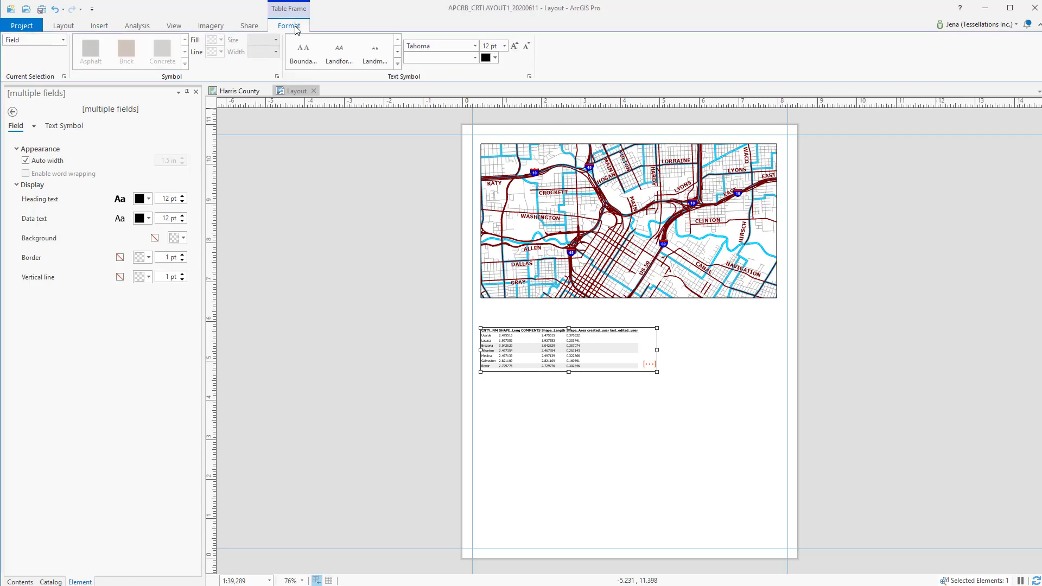
{"action": "left_click", "coordinate": [530, 77]}
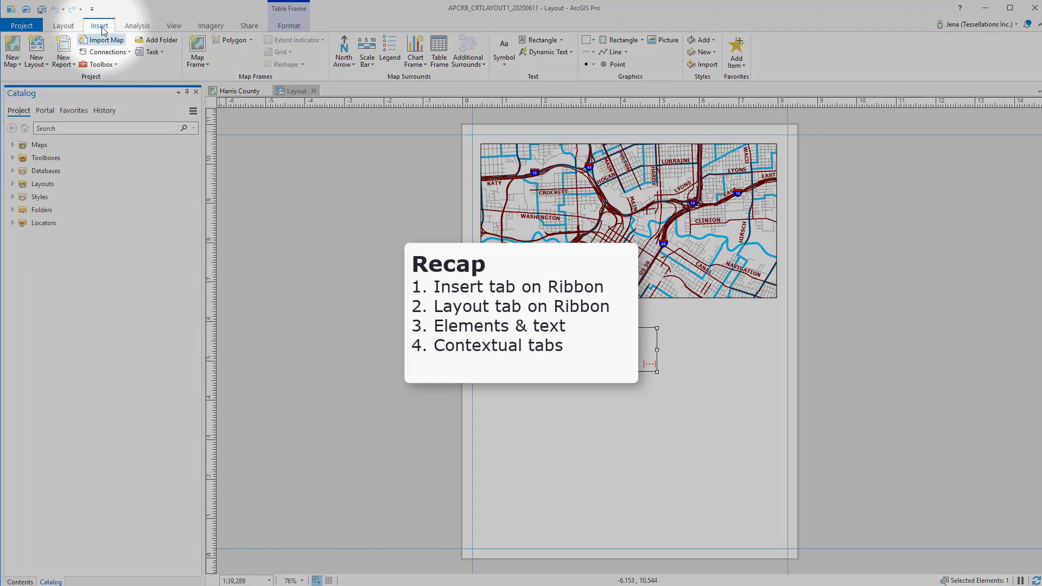
- Show the layout's drawing order in Contents, with the Table Frame's field list collapsed
{"action": "left_click", "coordinate": [73, 30]}
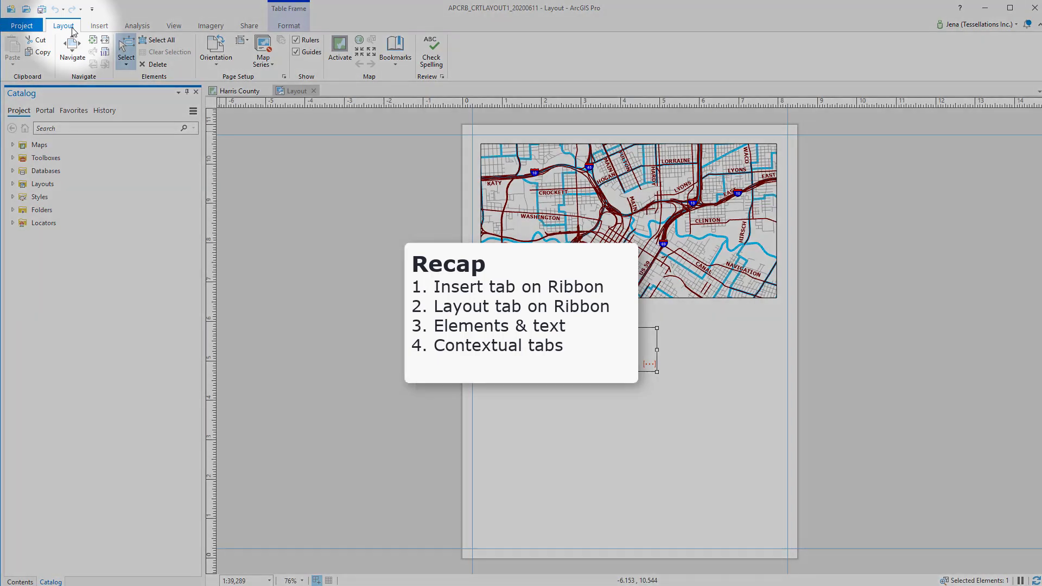
{"action": "left_click", "coordinate": [103, 31]}
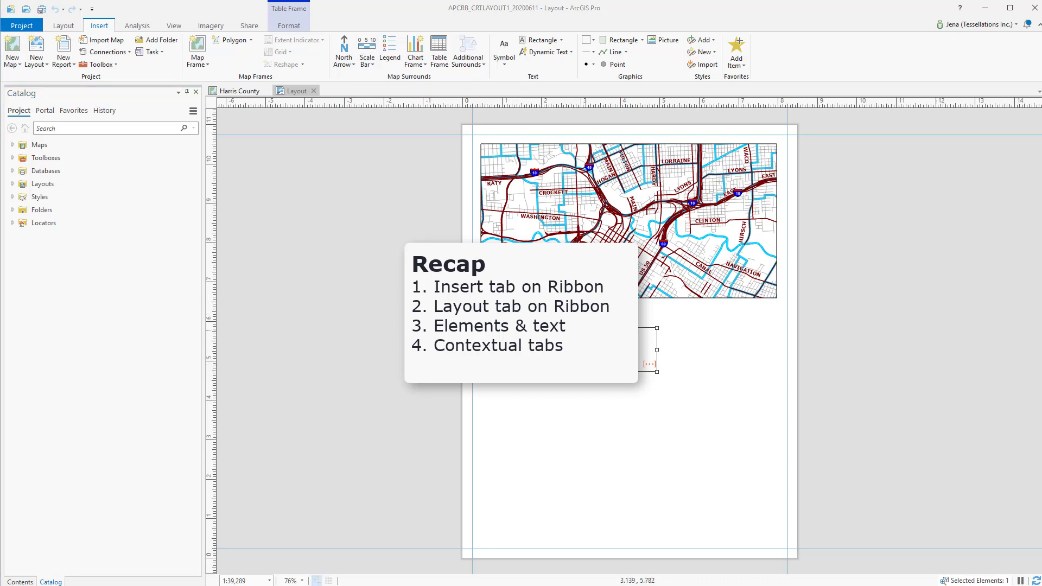
{"action": "left_click", "coordinate": [20, 581]}
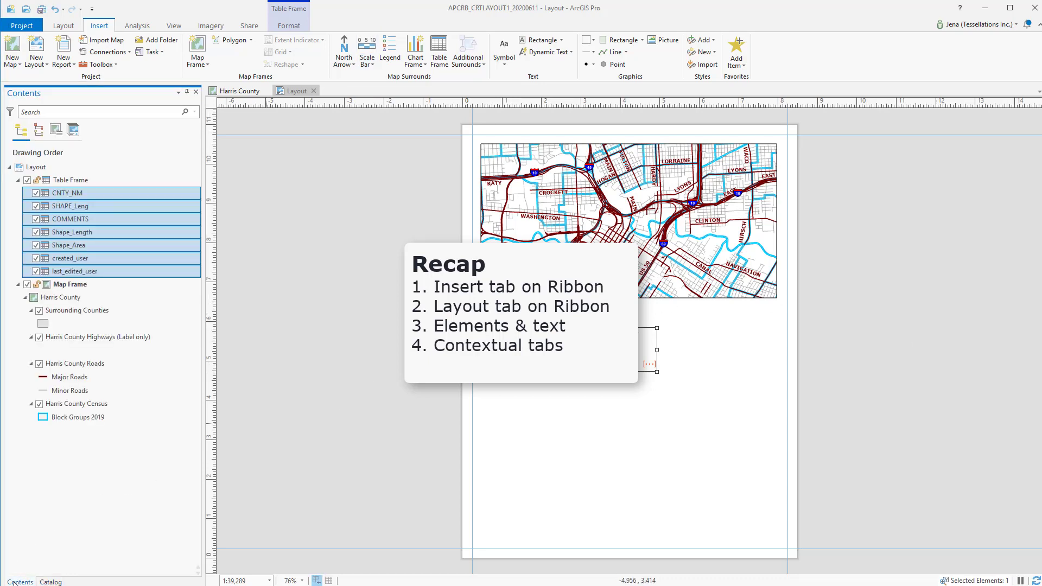
{"action": "left_click", "coordinate": [18, 180]}
{"action": "left_click", "coordinate": [27, 196]}
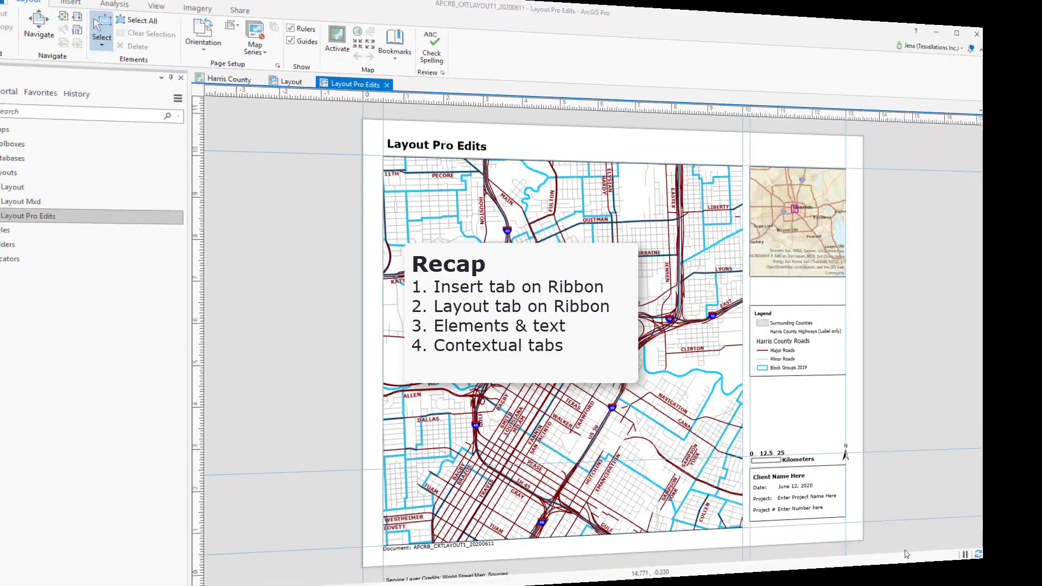